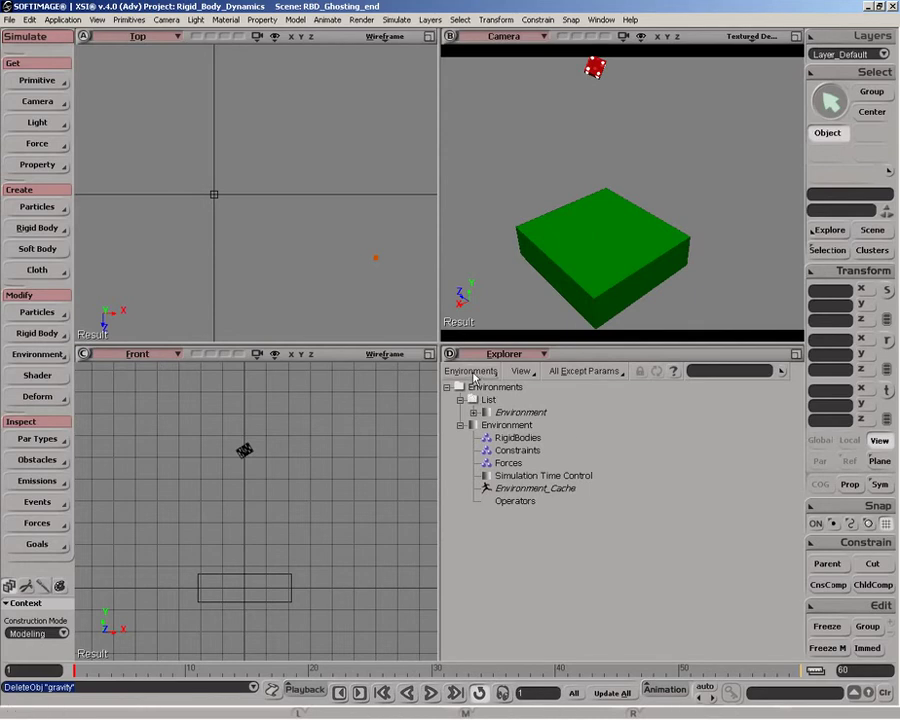
- Switch the explorer scope to the current environment and back to all environments, and view the commands available for the listed Environment
left_click(472, 371)
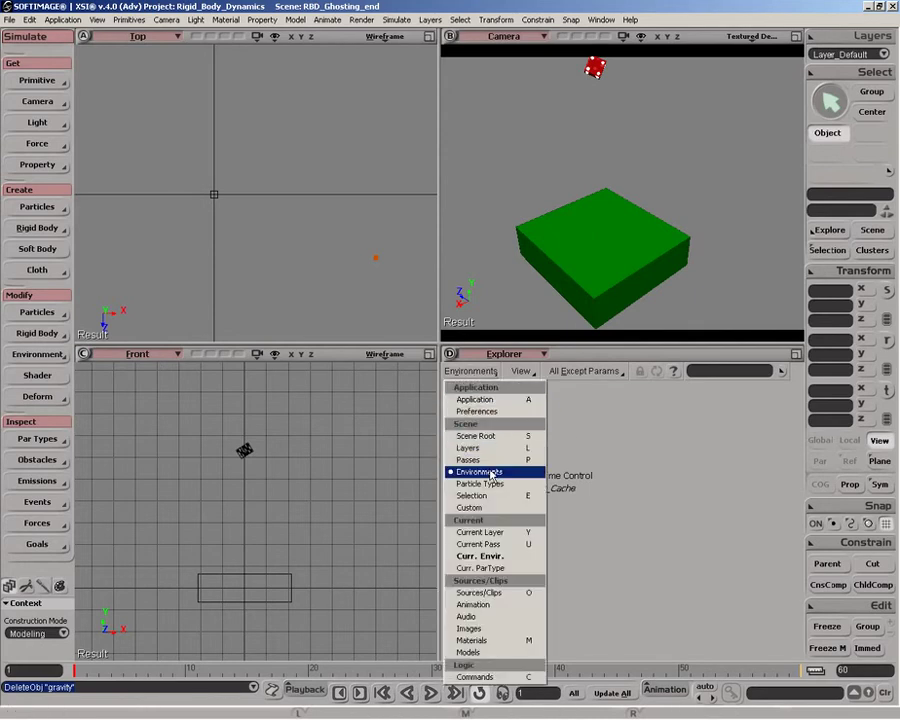
left_click(480, 556)
left_click(470, 371)
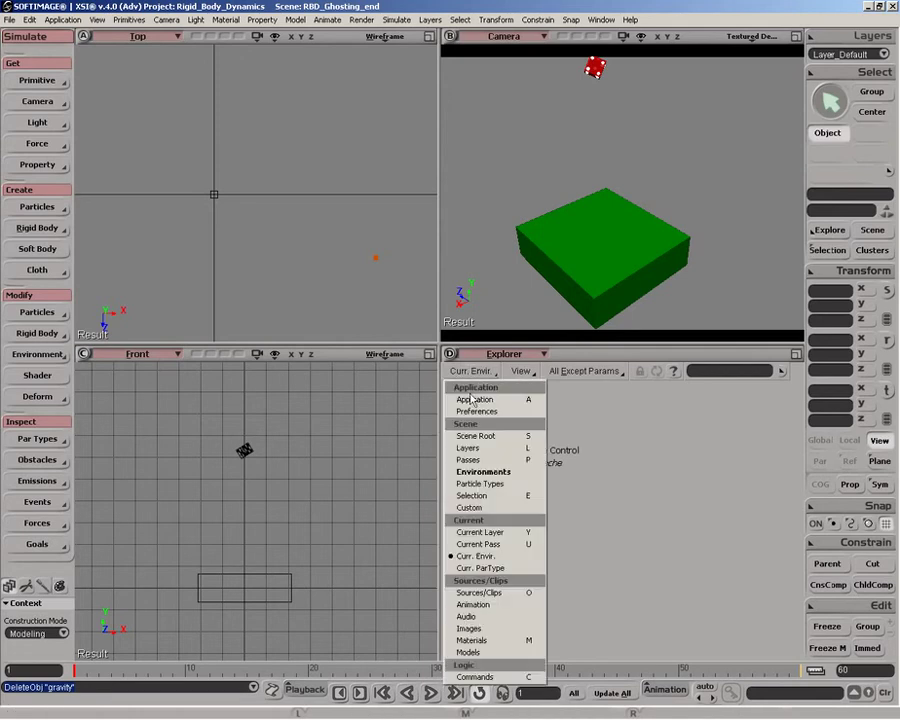
left_click(488, 474)
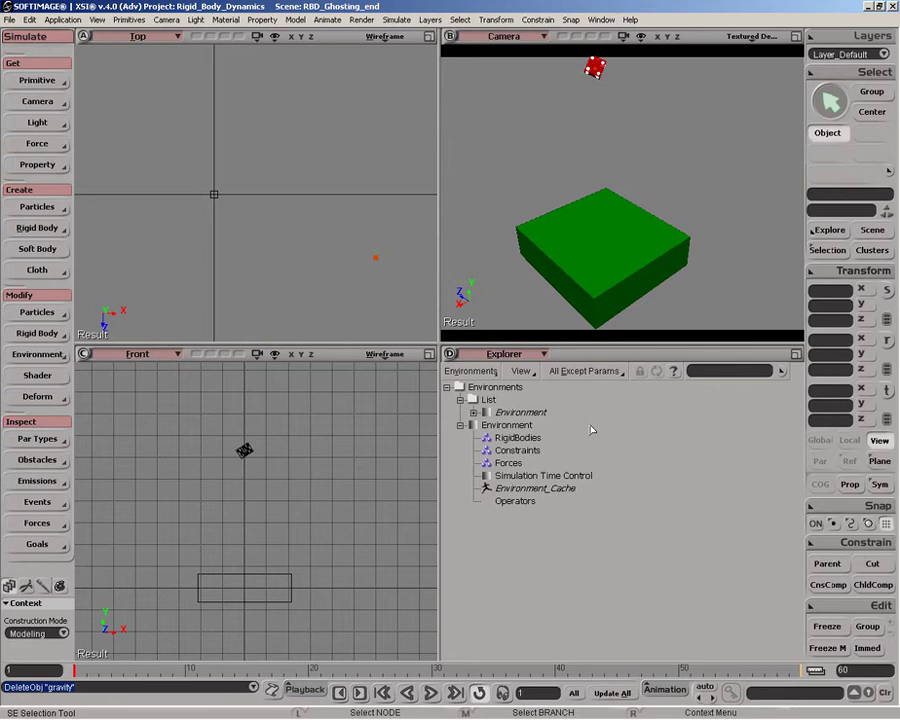
right_click(528, 412)
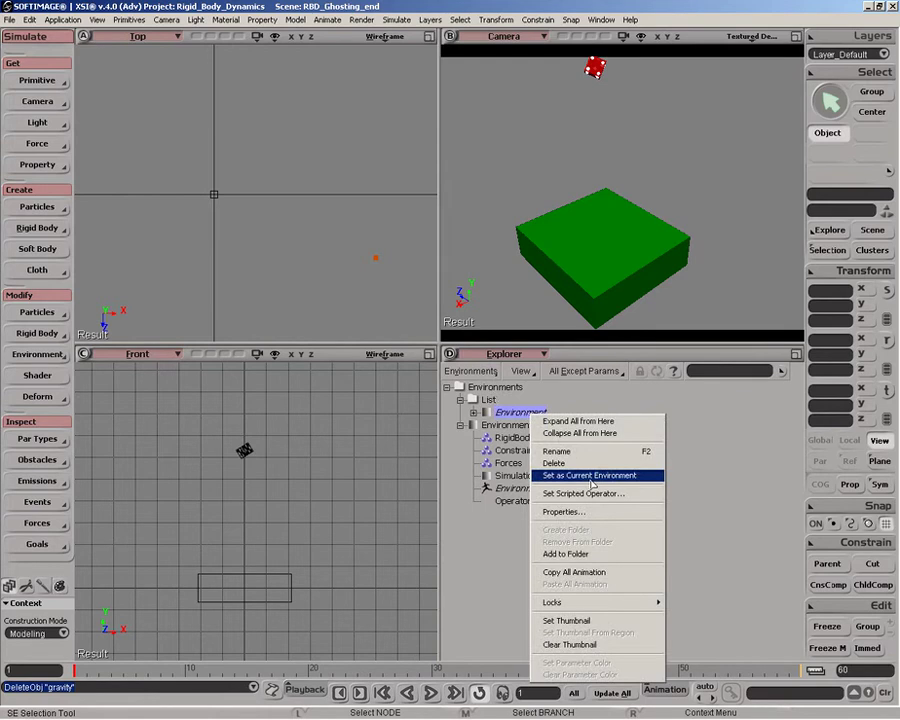
left_click(486, 545)
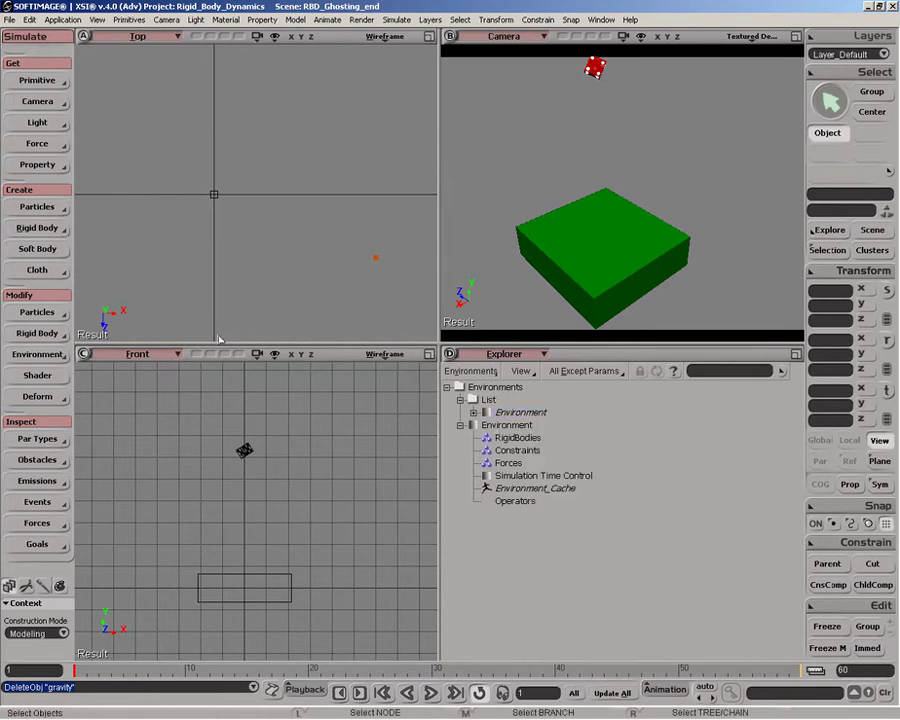
- Create a second simulation environment, set the original Environment as the current one again and expand its contents
left_click(42, 228)
left_click(110, 280)
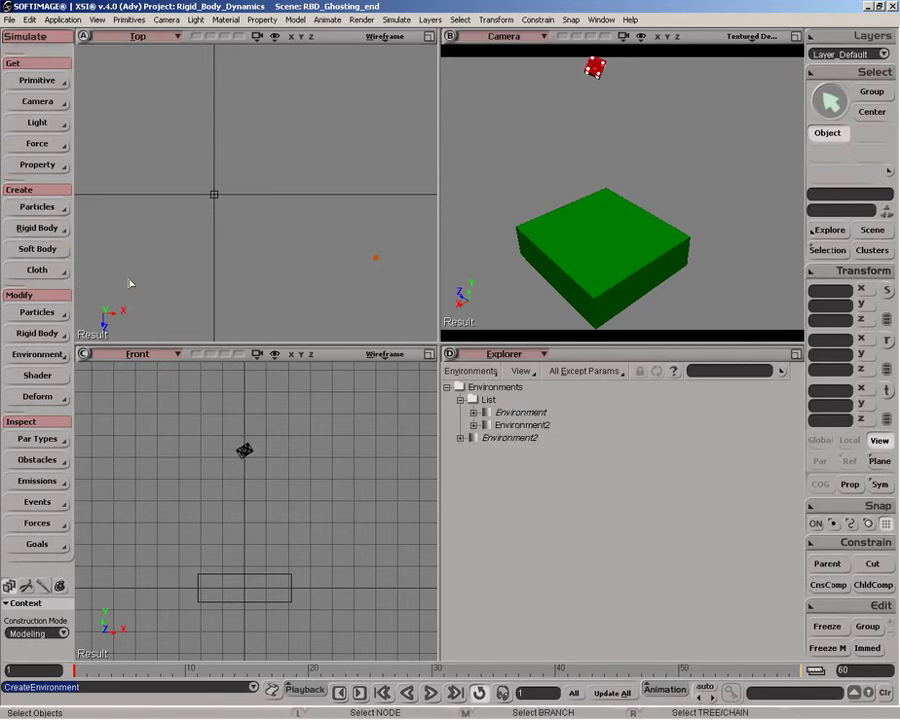
right_click(519, 412)
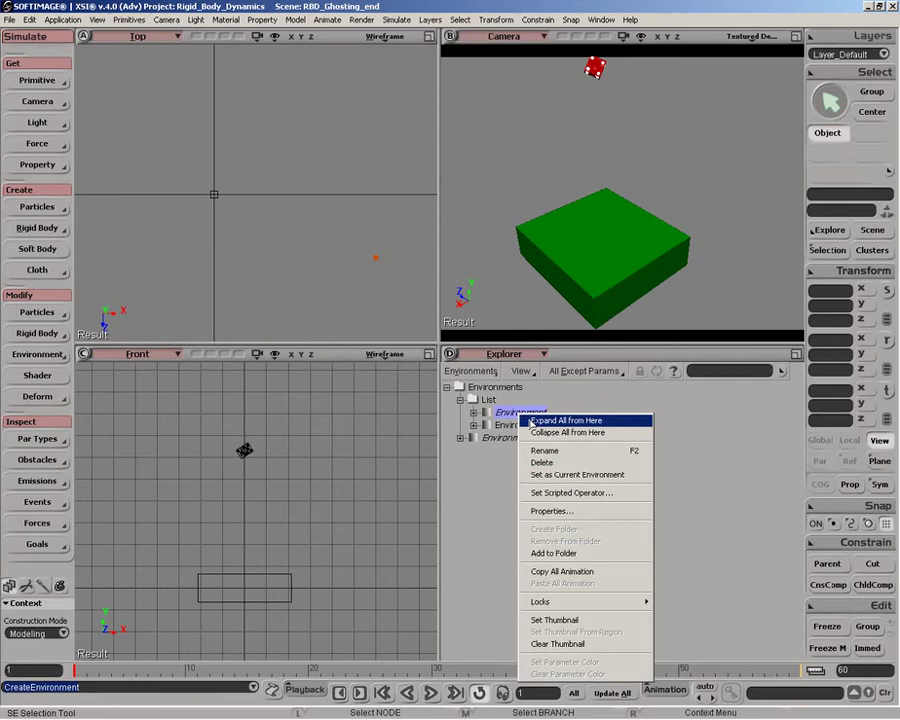
left_click(563, 475)
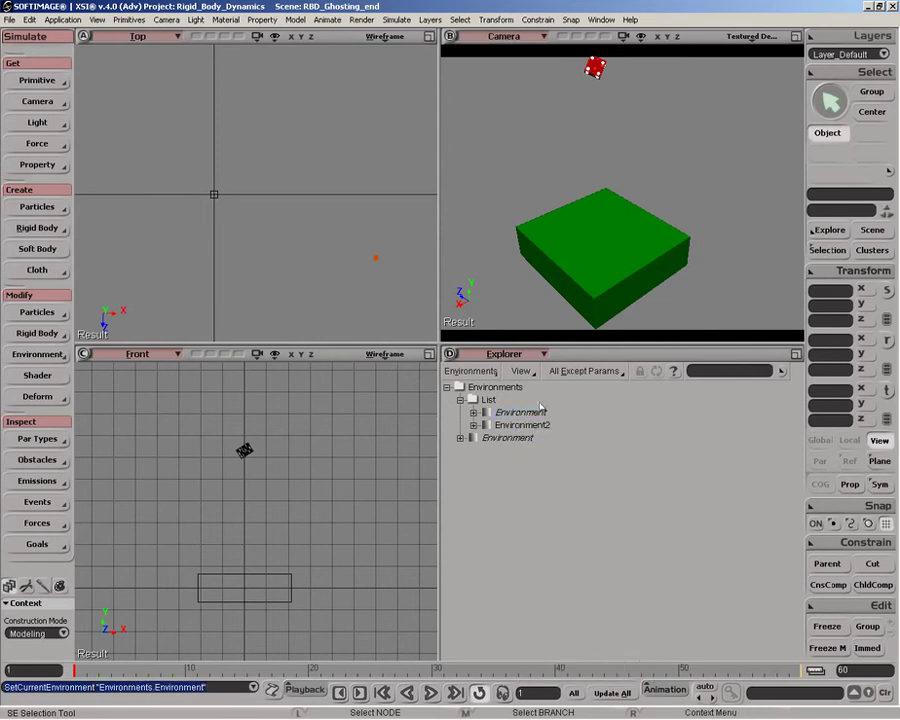
left_click(460, 438)
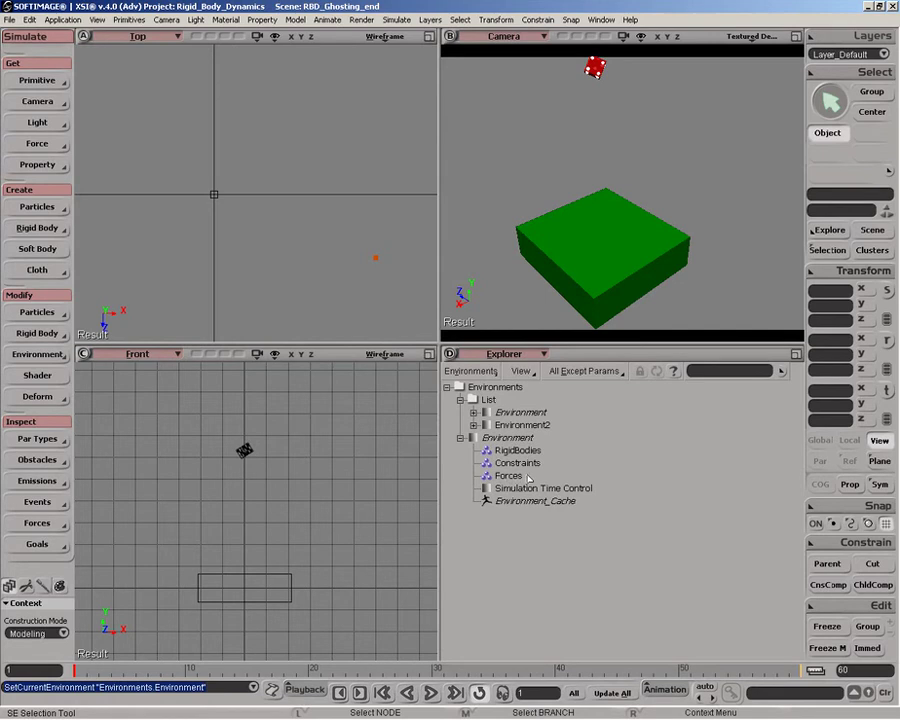
- Make the red die an active rigid body with default properties and expand the environment's RigidBodies group
left_click(595, 67)
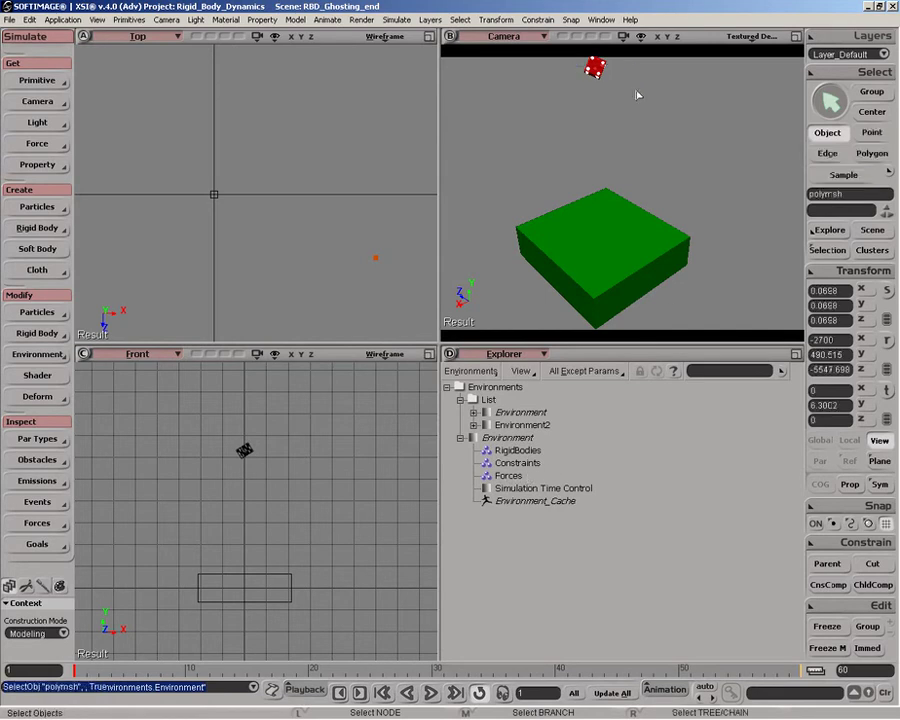
left_click(35, 228)
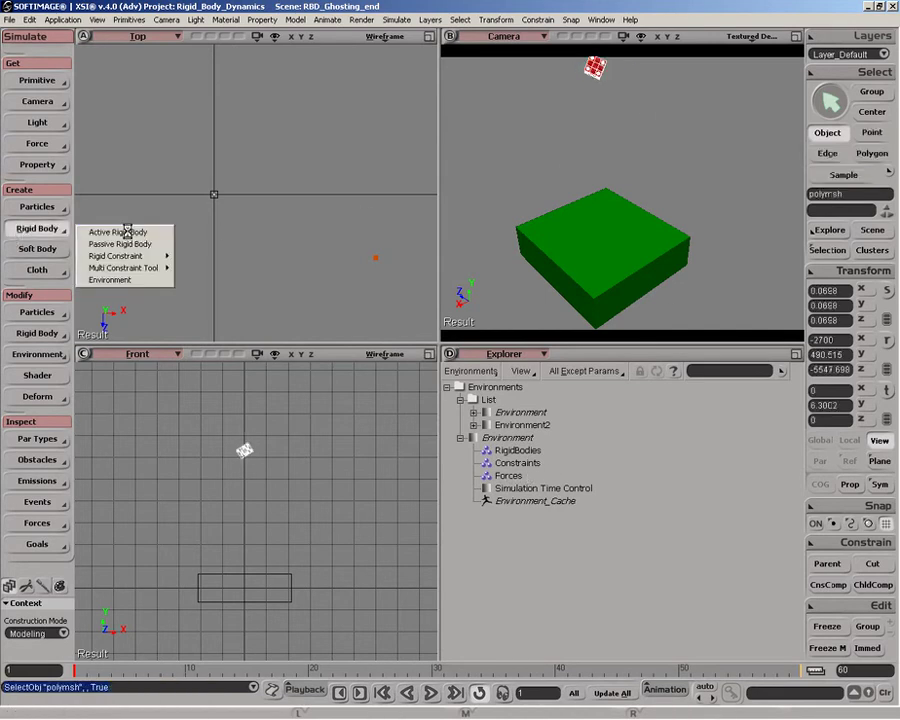
left_click(127, 231)
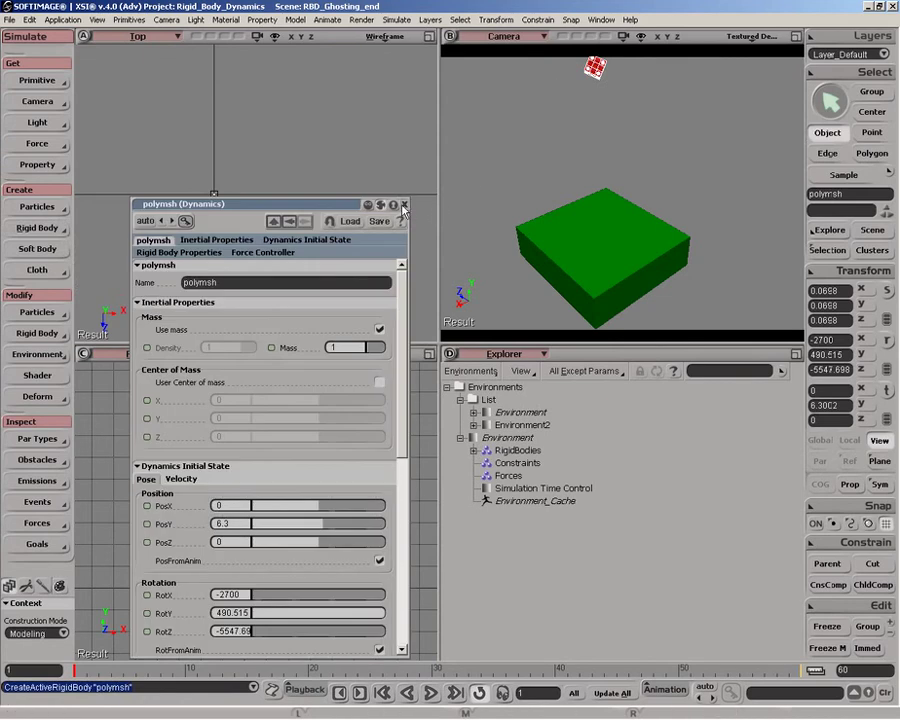
left_click(404, 205)
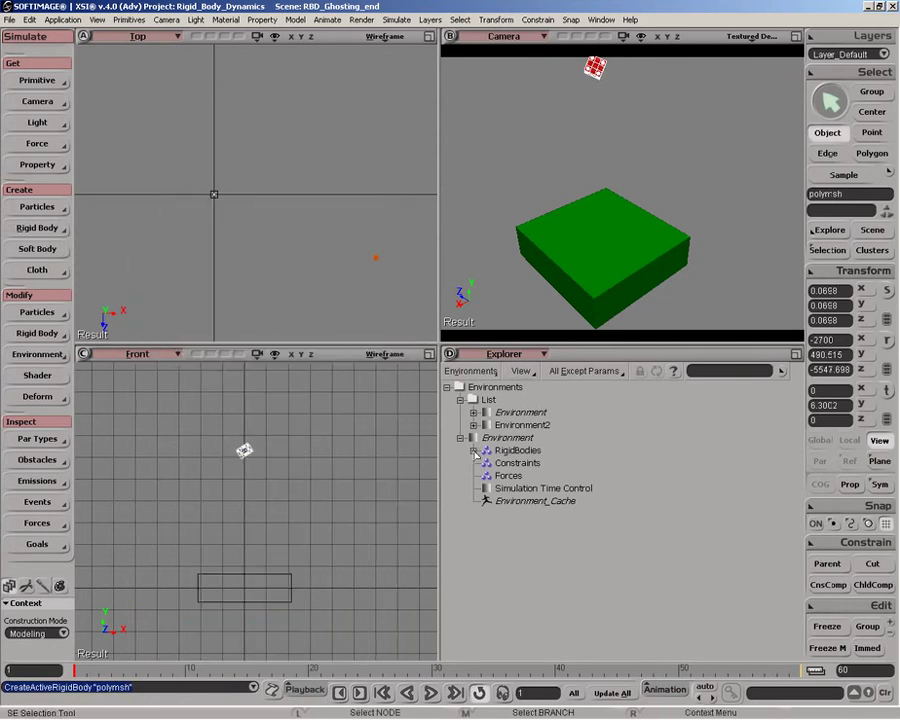
left_click(474, 451)
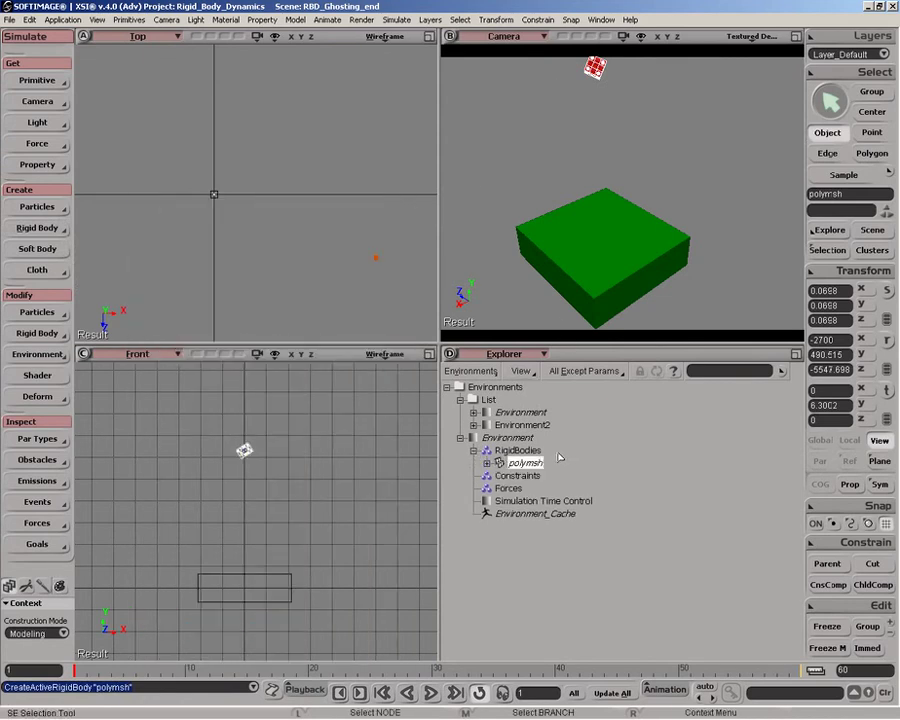
- Make the green box a passive rigid body, keeping the default dynamics properties
left_click(580, 205)
left_click(37, 228)
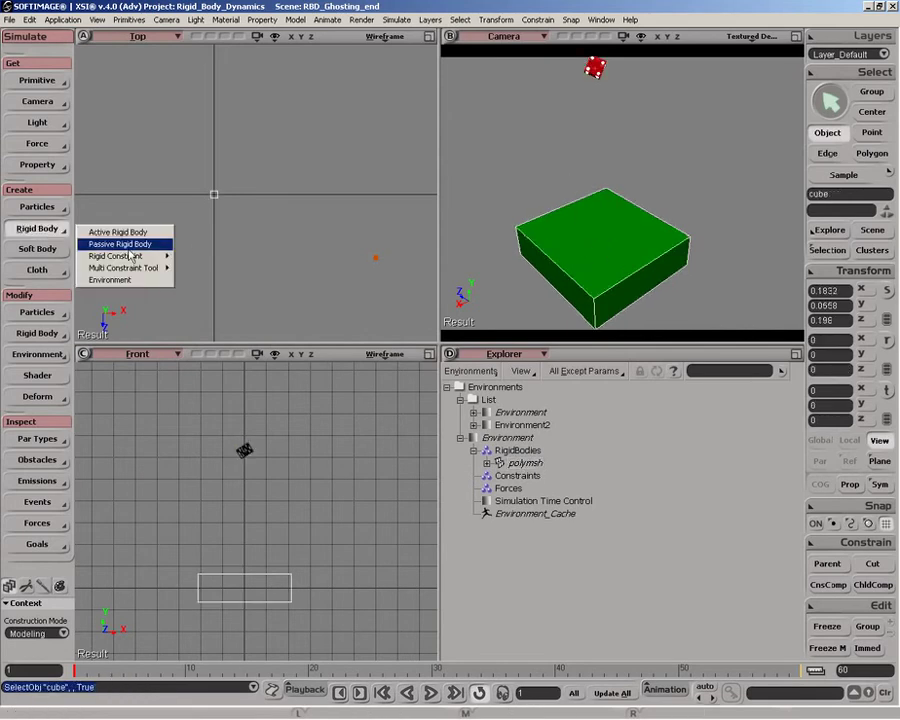
left_click(125, 245)
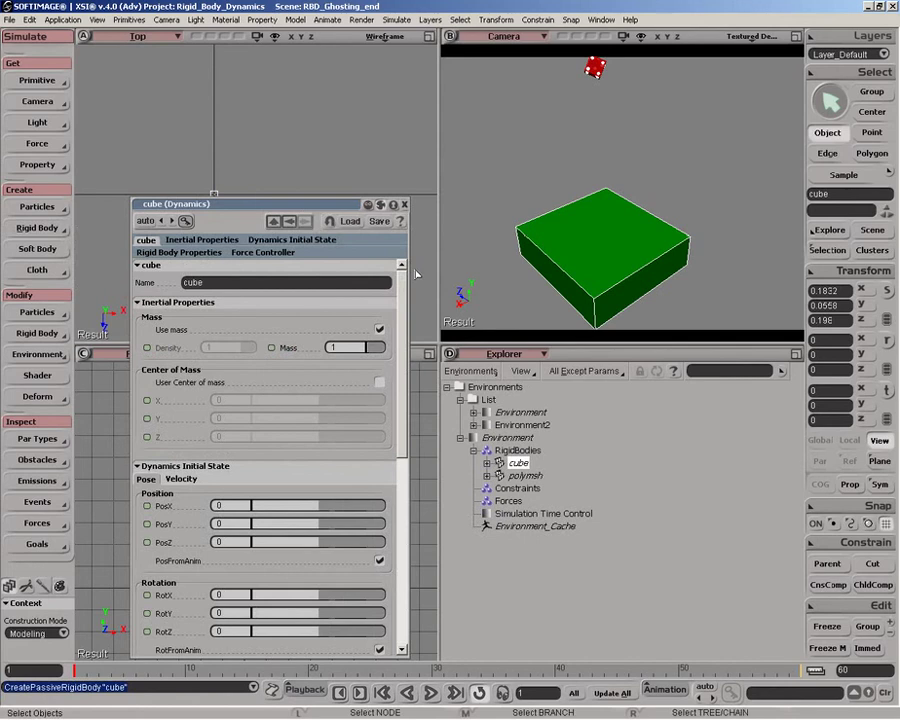
left_click(404, 204)
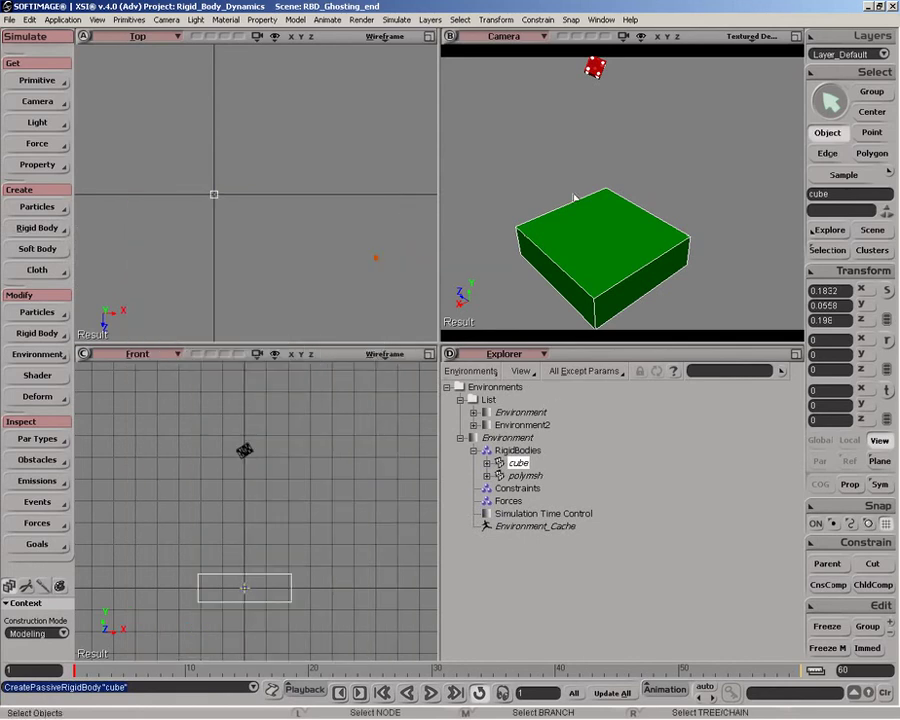
- Connect the die and the green box with a Fixed rigid constraint and expand the environment's Constraints group
left_click_drag(566, 58, 620, 204)
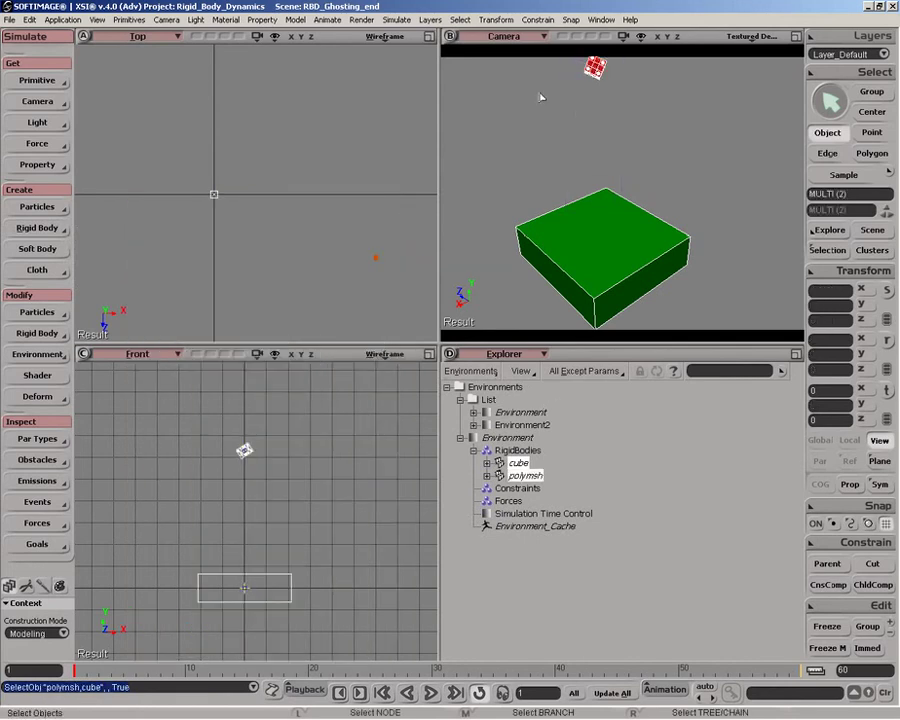
left_click(37, 228)
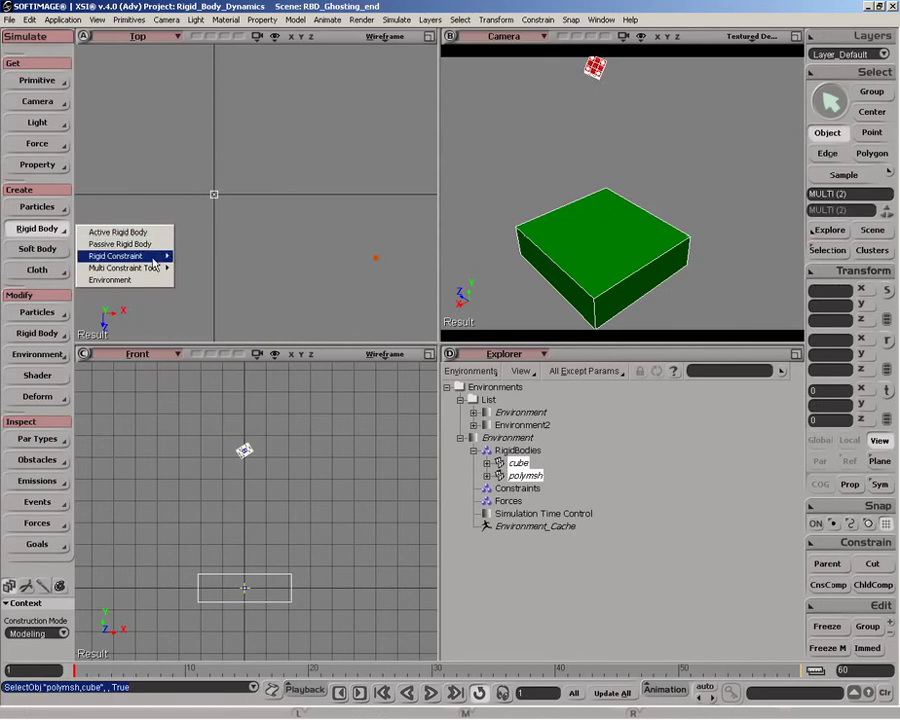
mouse_move(154, 261)
left_click(206, 303)
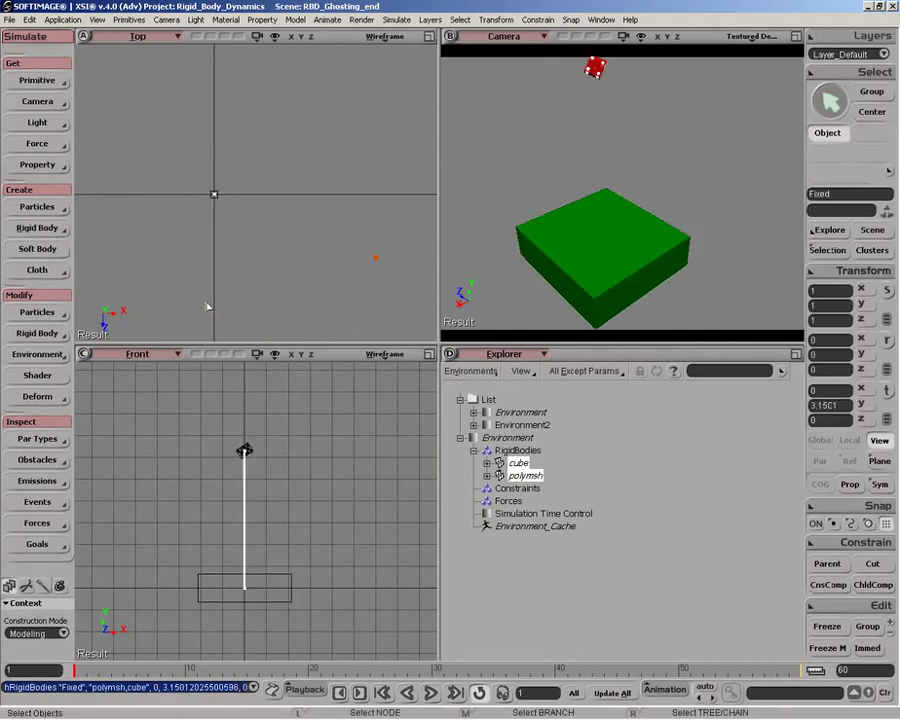
left_click(285, 145)
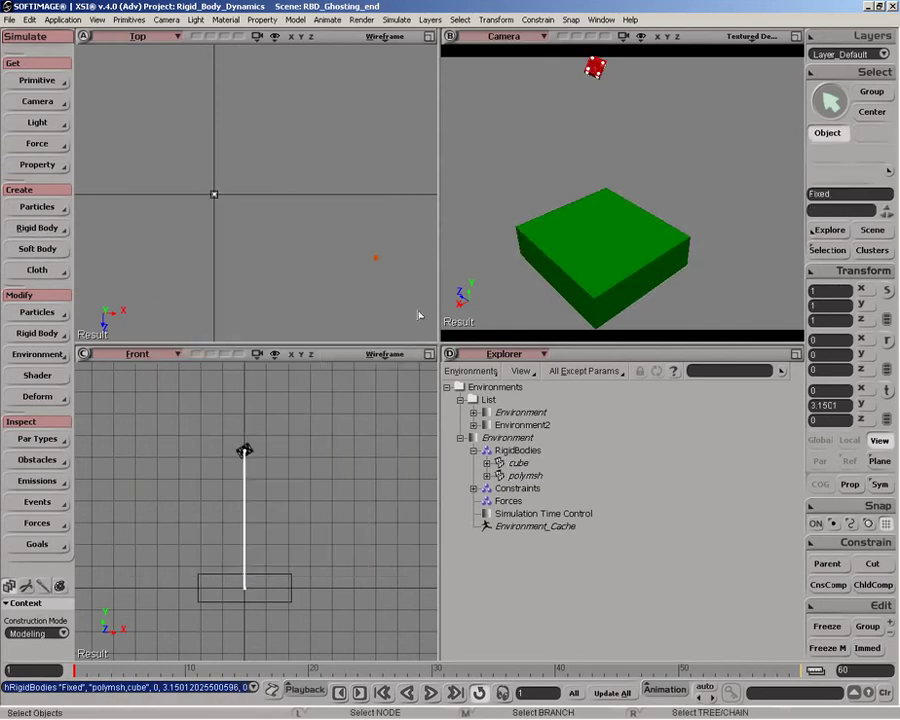
left_click(475, 489)
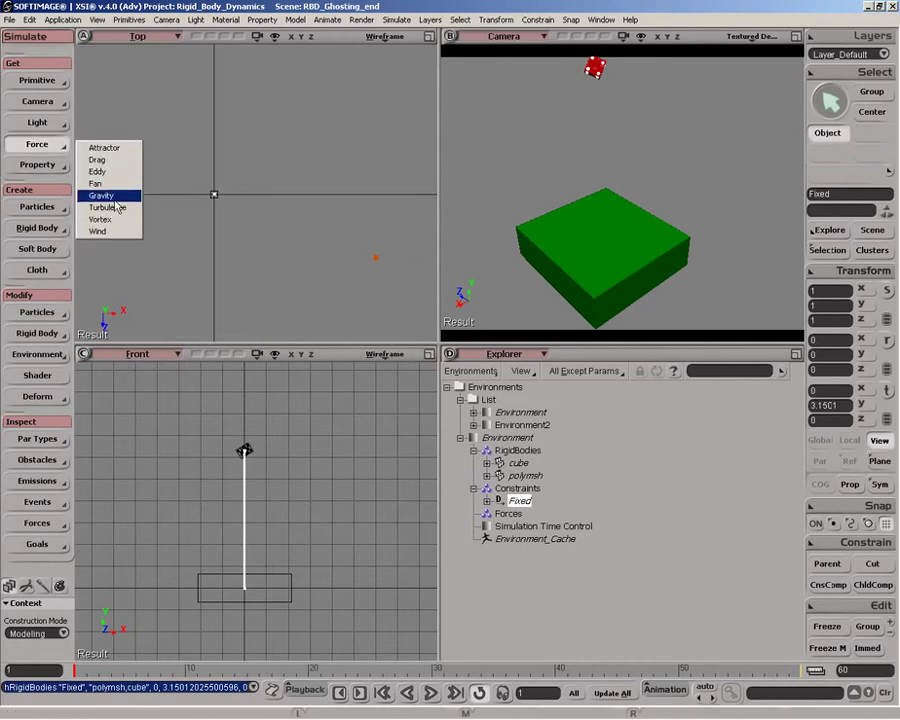
- Add a gravity force with the default amplitude to the scene and list it under the environment's Forces
left_click(117, 206)
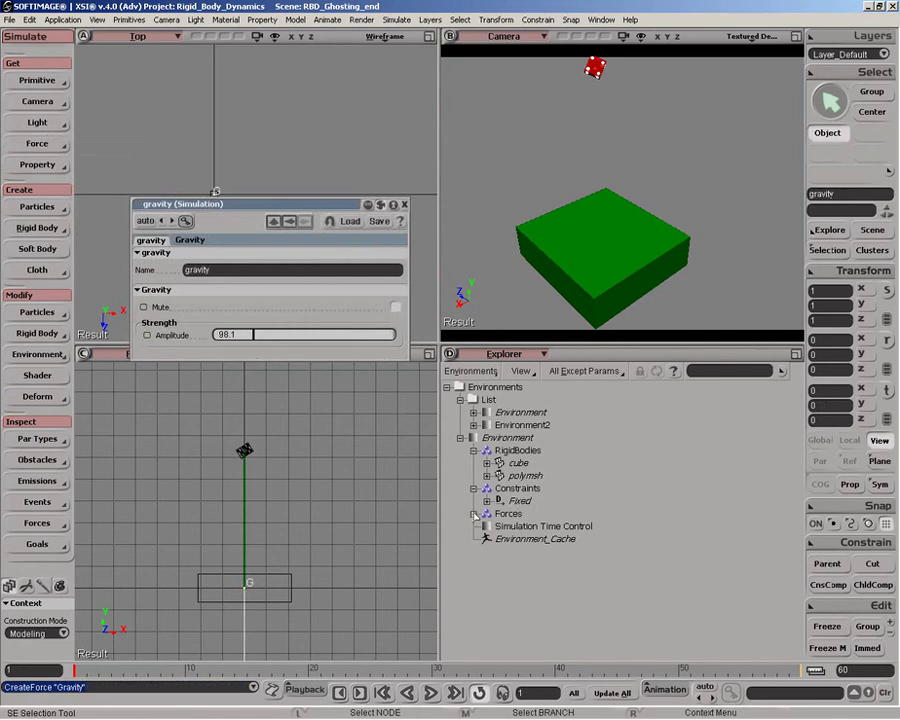
left_click(405, 206)
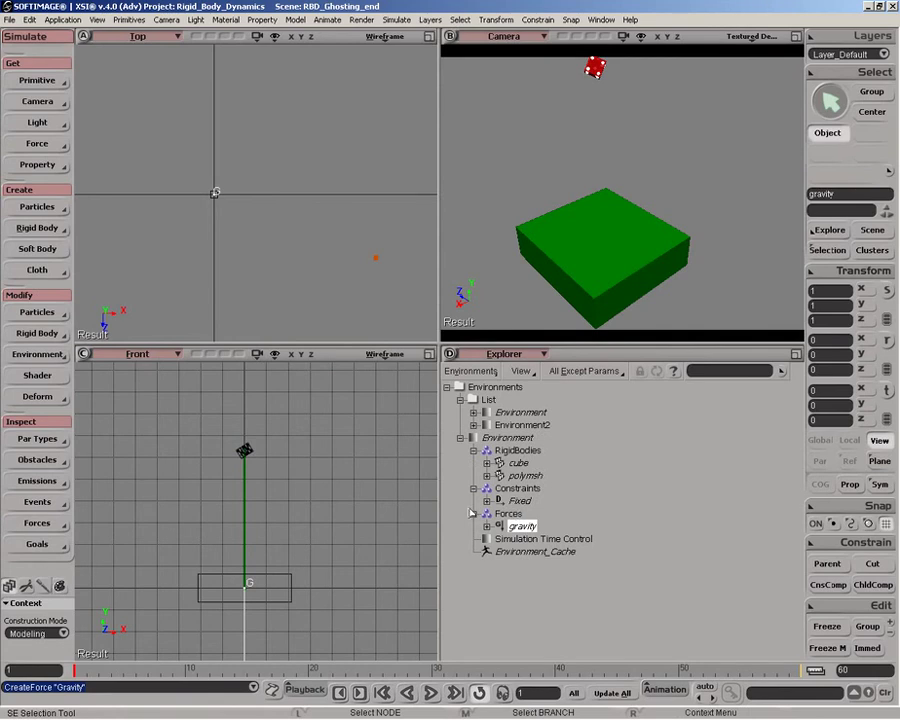
- Examine the environment's Simulation Time Control settings, including the play modes and caching, keeping Play Mode at Standard
left_click(548, 541)
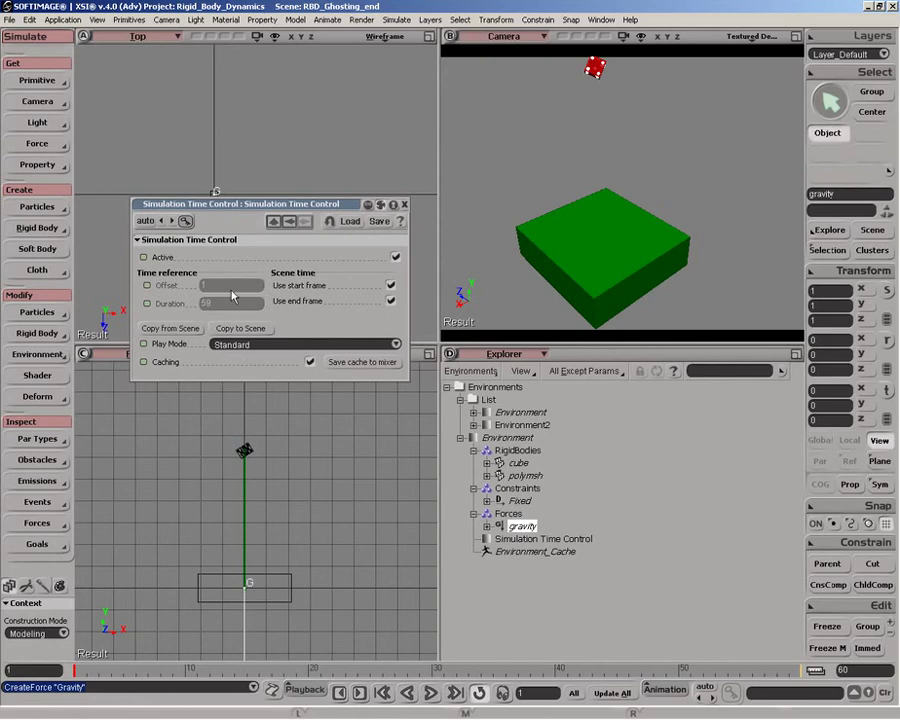
left_click_drag(200, 204, 200, 182)
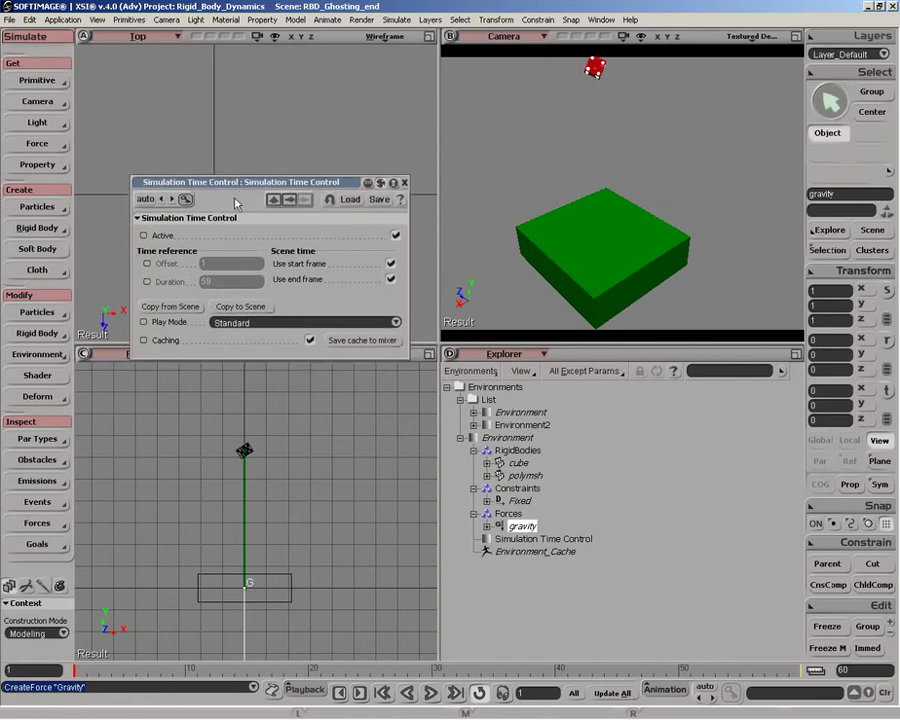
left_click(247, 325)
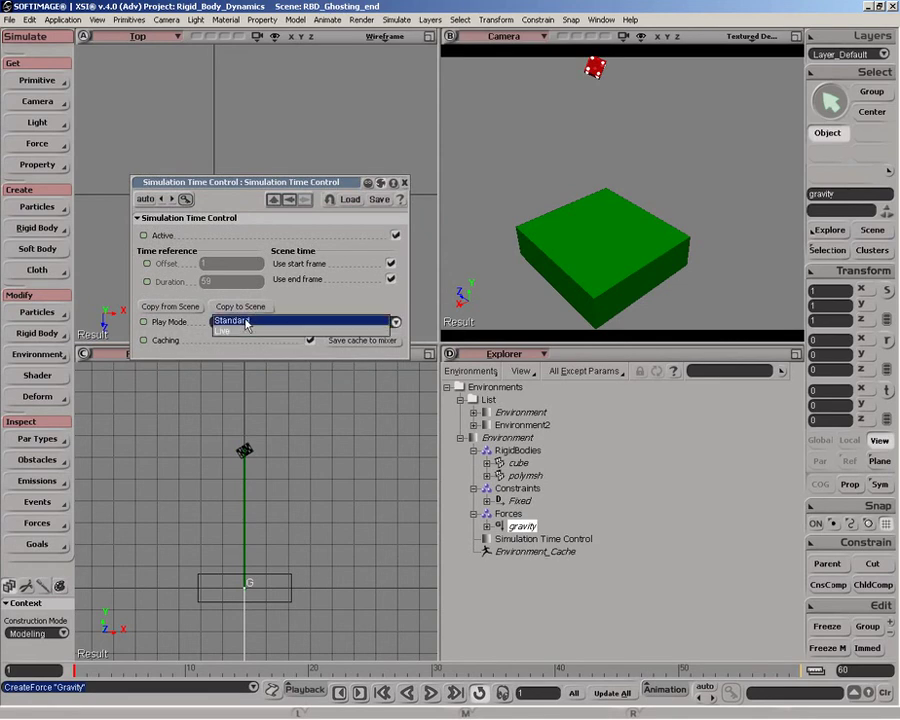
left_click(245, 322)
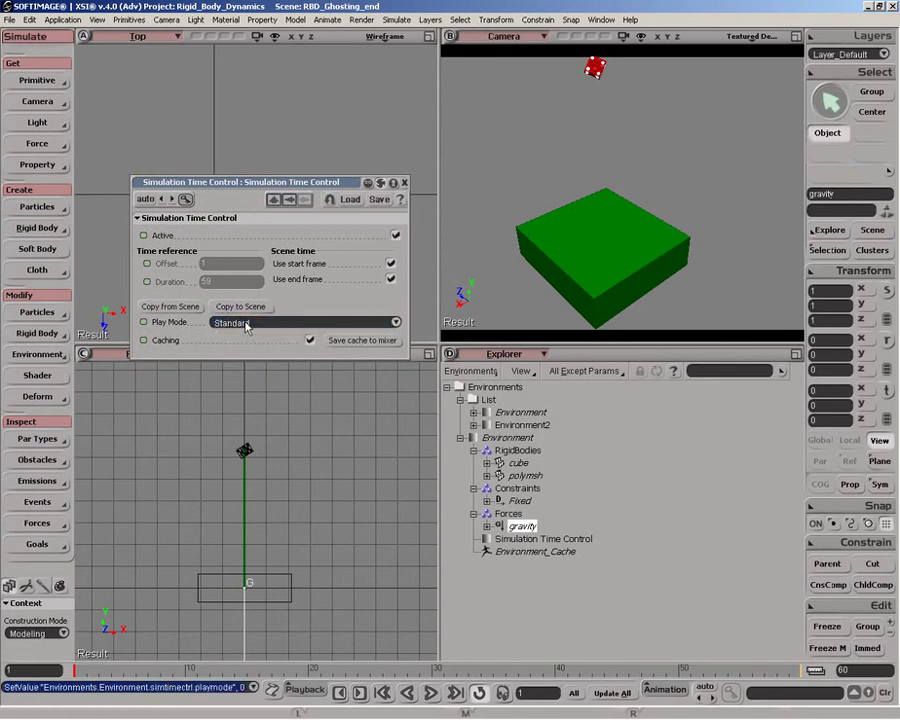
left_click(331, 343)
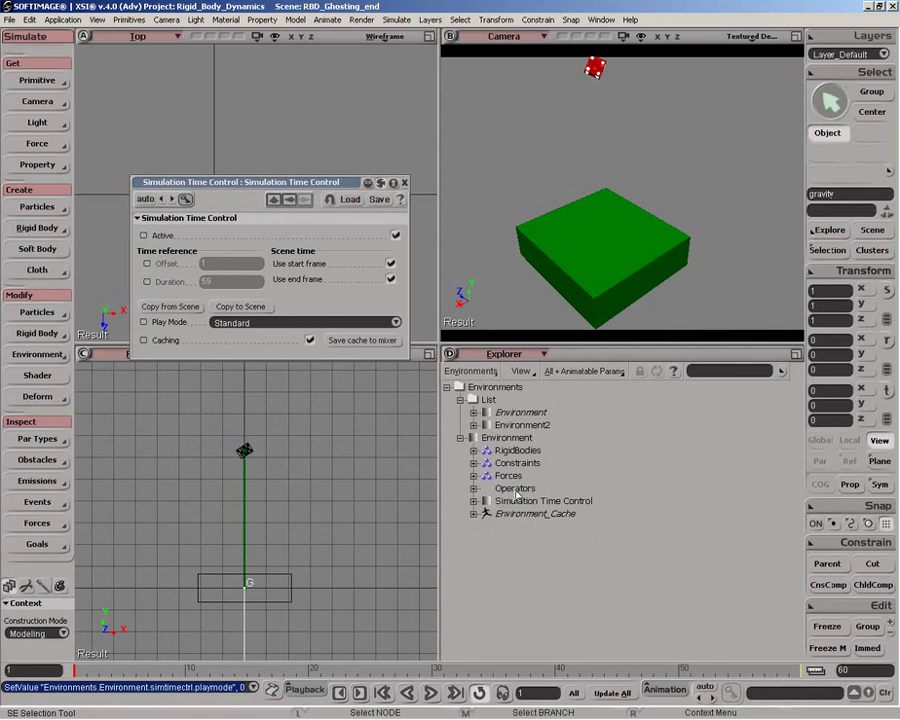
- Show animatable parameters in the explorer and open the properties of the Dynamics Operator under the environment's Operators
left_click(473, 489)
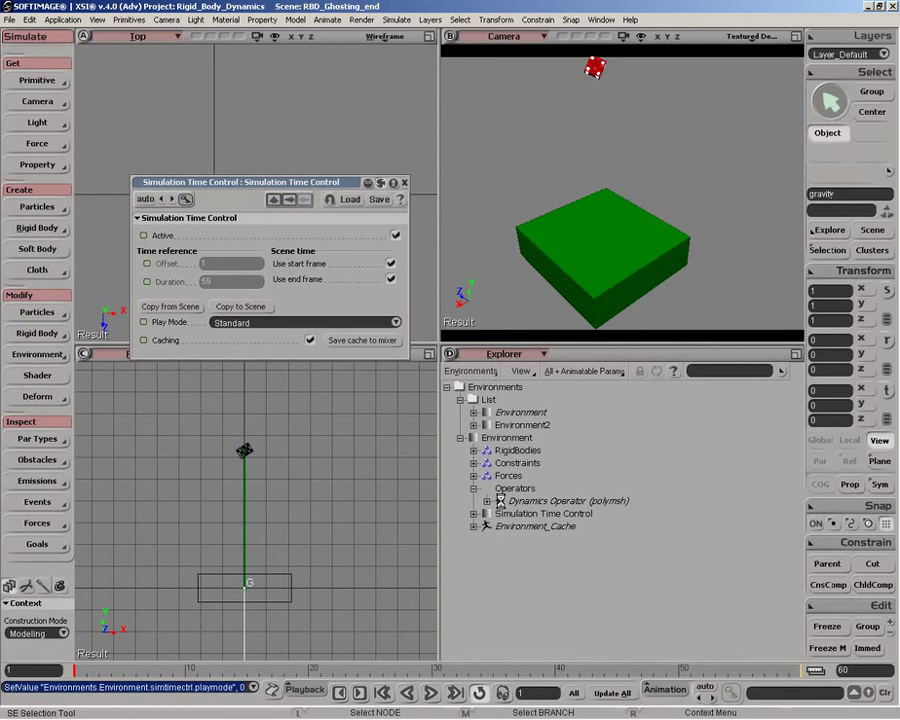
left_click(499, 500)
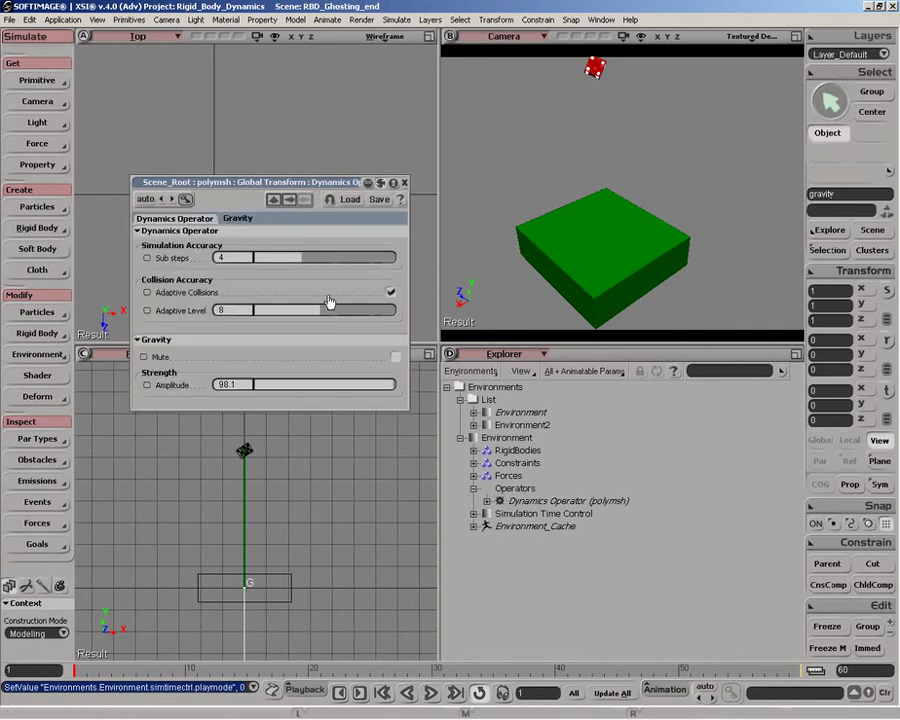